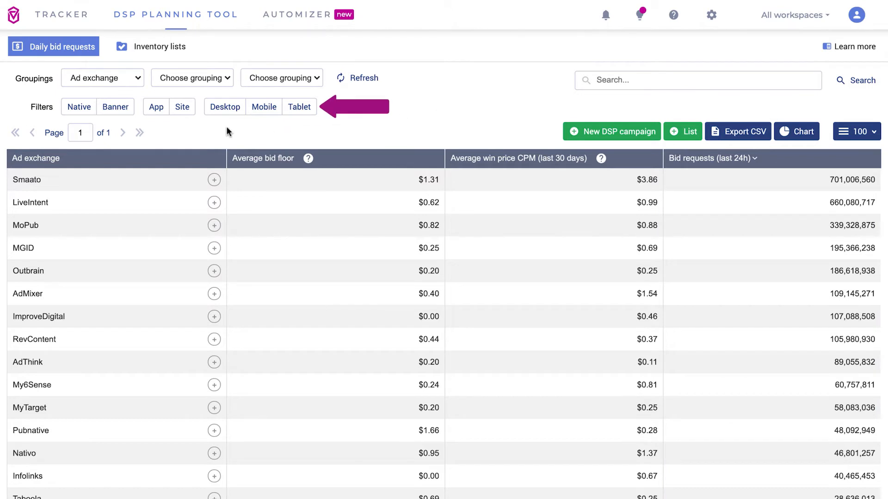
# - Filter the daily bid requests to native ads in apps on mobile devices
pyautogui.click(157, 108)
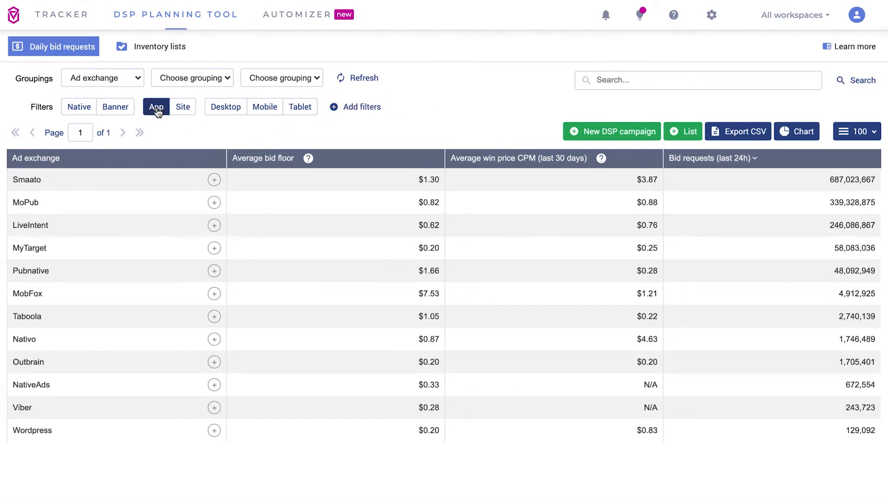
pyautogui.click(85, 115)
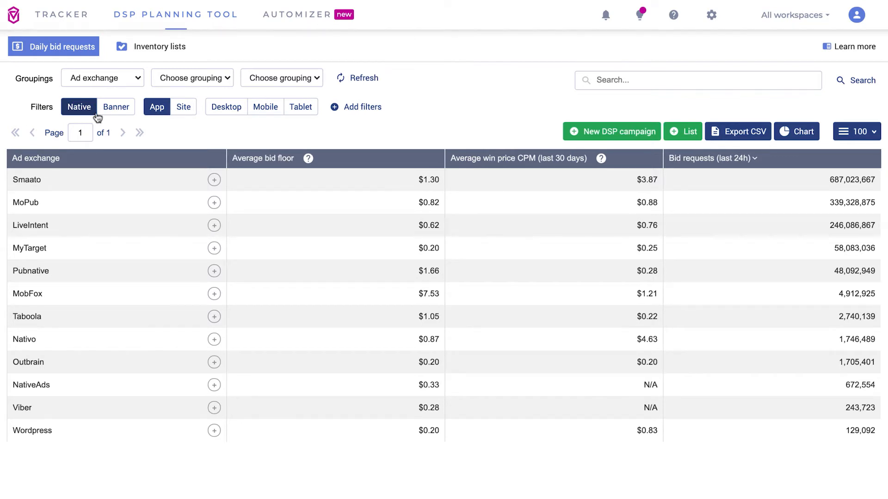
pyautogui.click(264, 116)
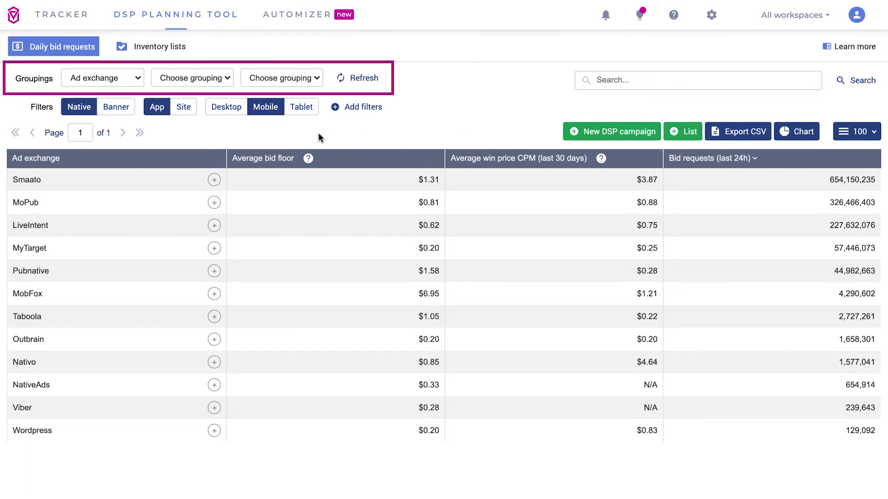
# - Remove the Mobile, App and Native filters from the daily bid requests
pyautogui.click(267, 110)
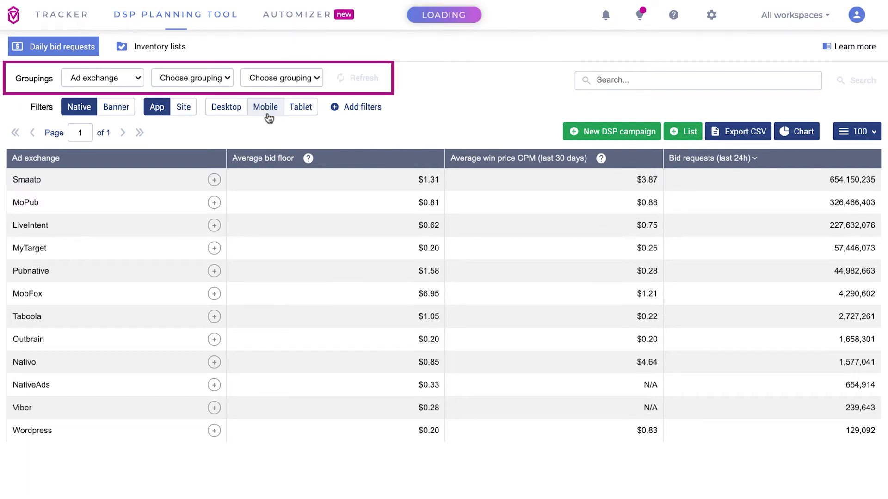
pyautogui.click(155, 109)
pyautogui.click(79, 110)
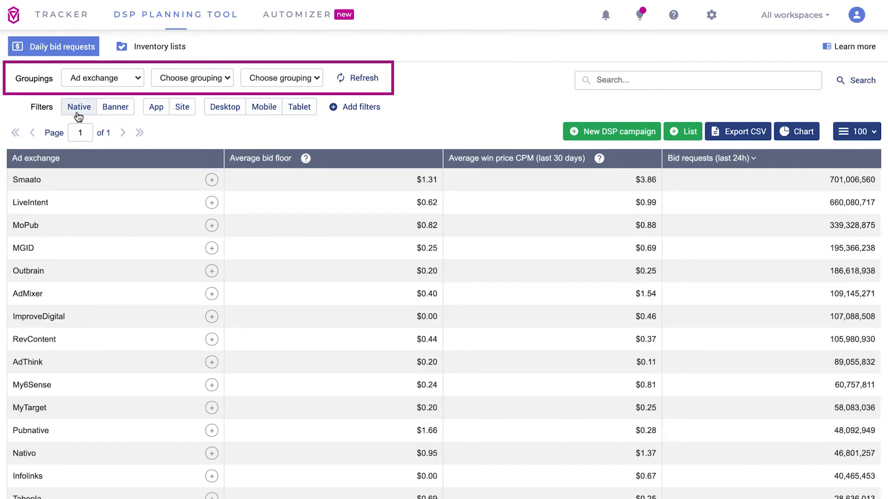
# - Keep the Ad exchange grouping and filter the bid requests to the Taboola ad exchange
pyautogui.click(136, 78)
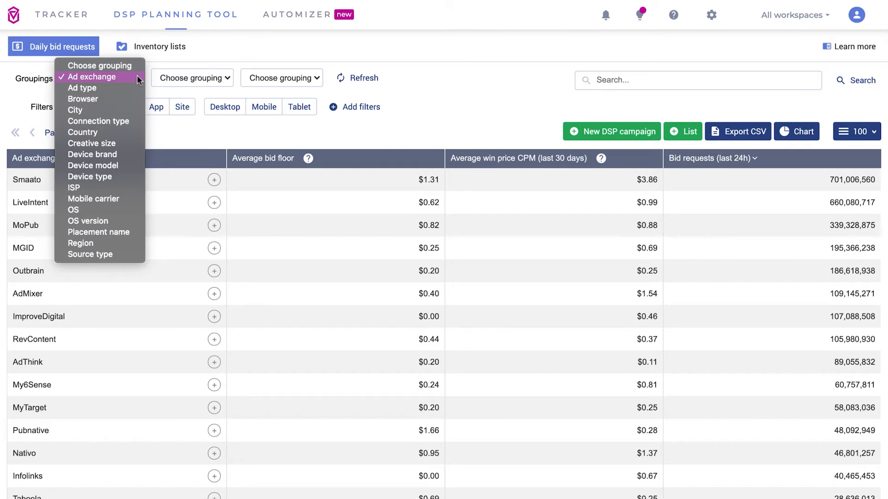
pyautogui.click(137, 76)
pyautogui.click(349, 109)
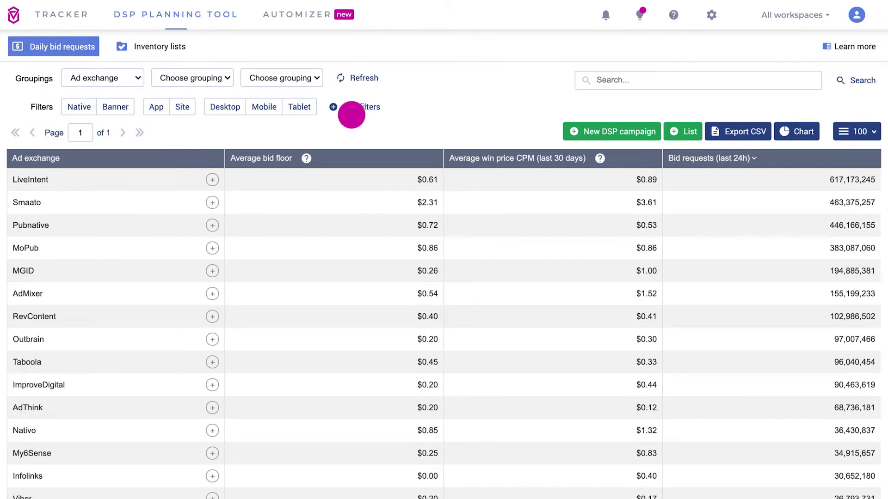
pyautogui.click(328, 114)
pyautogui.click(310, 127)
pyautogui.click(387, 147)
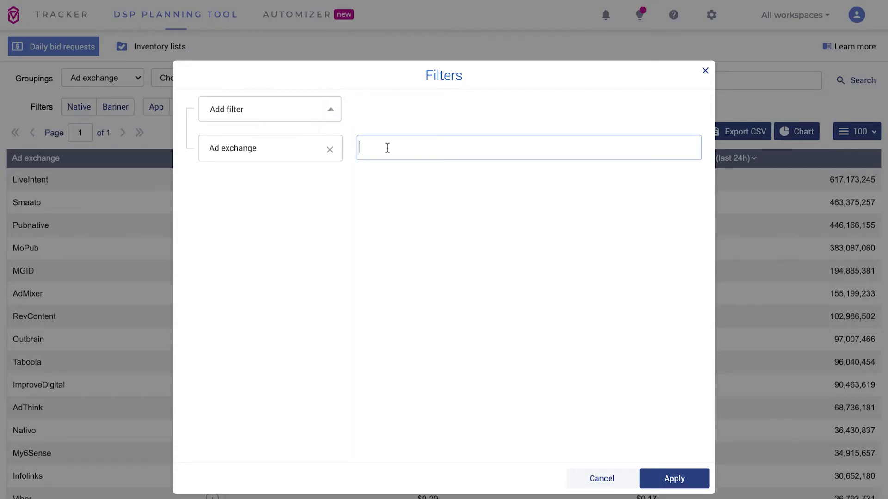
pyautogui.write('taboo')
pyautogui.click(423, 170)
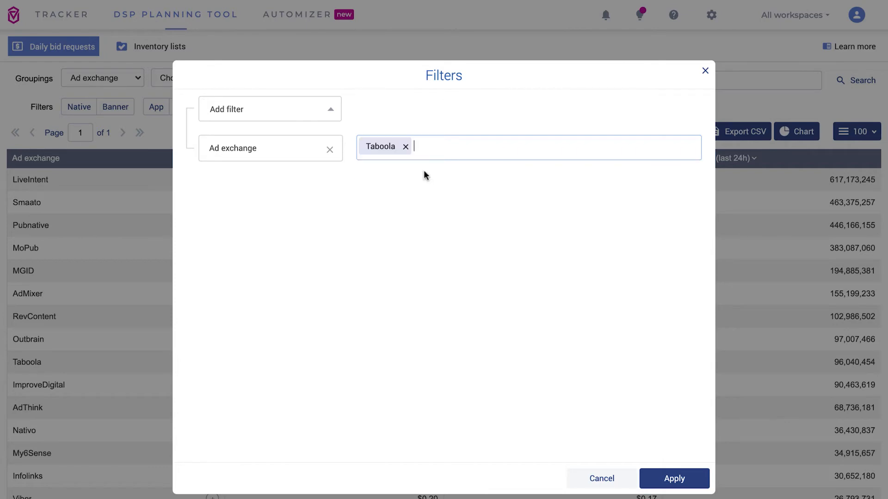
pyautogui.click(689, 483)
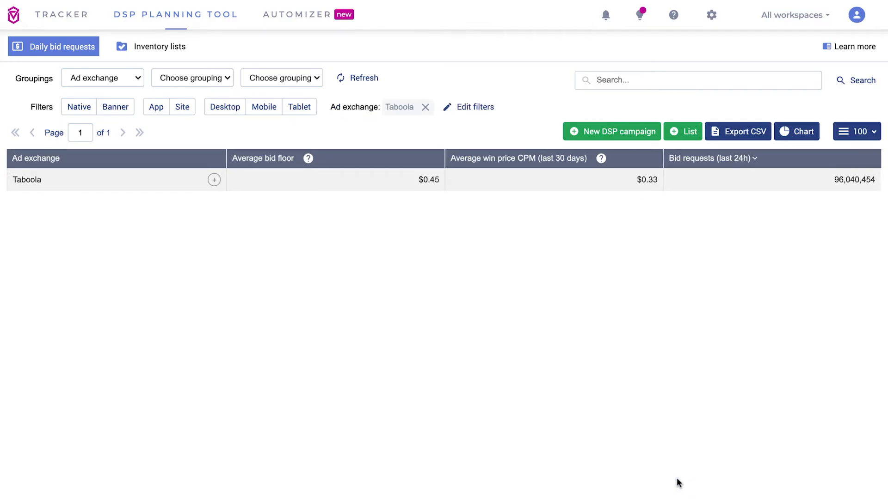
# - Add Placement name as the second grouping and apply it to the bid requests table
pyautogui.click(226, 78)
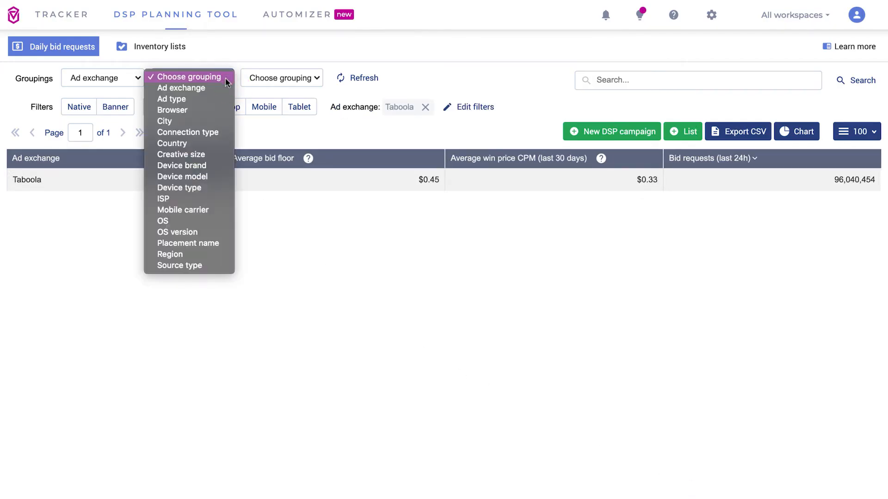
pyautogui.click(229, 243)
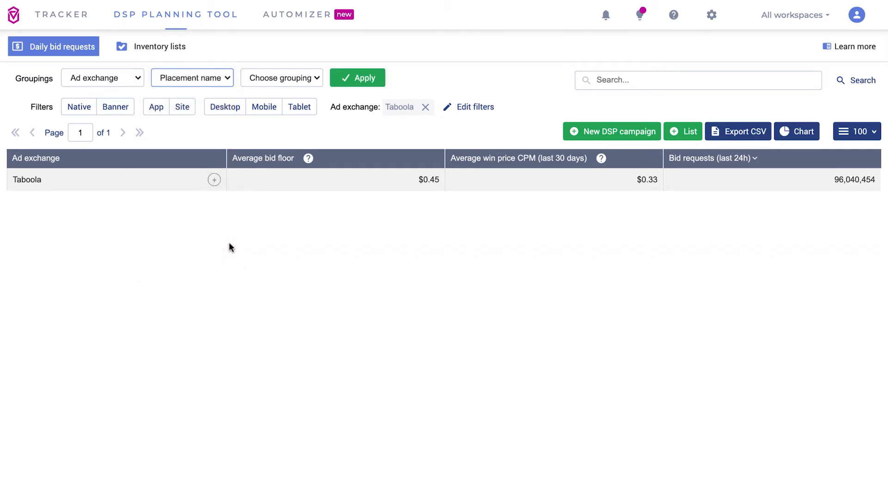
pyautogui.click(367, 78)
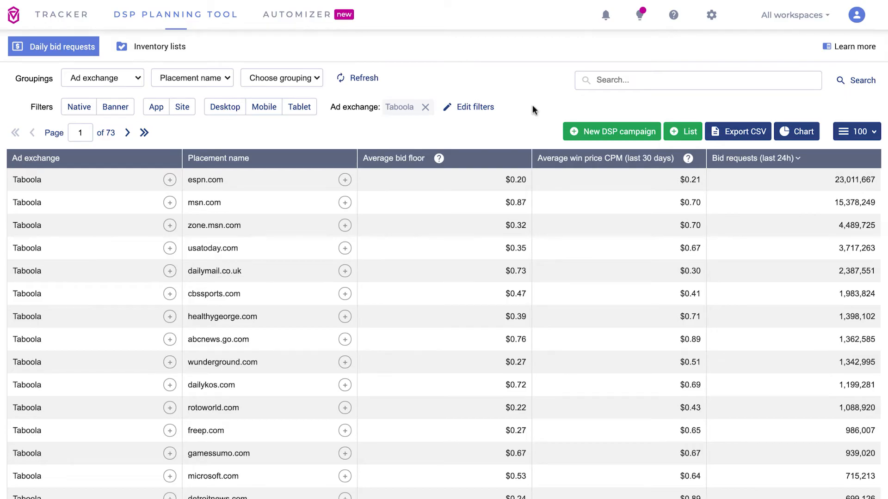
# - Edit the filters to add a Country filter set to United States
pyautogui.click(468, 109)
pyautogui.click(330, 111)
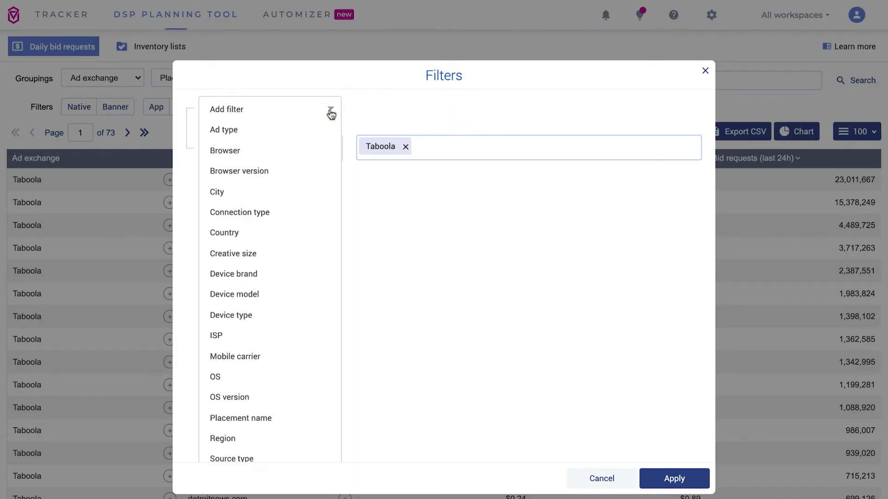
pyautogui.click(325, 228)
pyautogui.click(392, 177)
pyautogui.write('united')
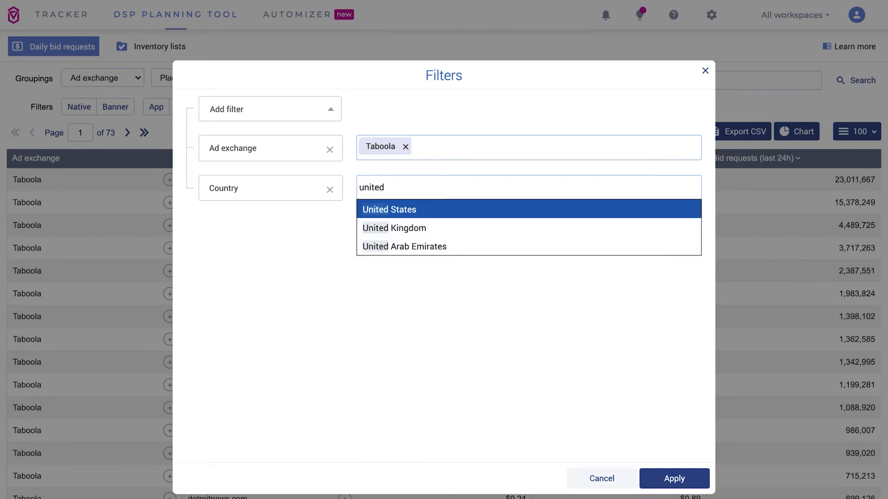
pyautogui.click(448, 210)
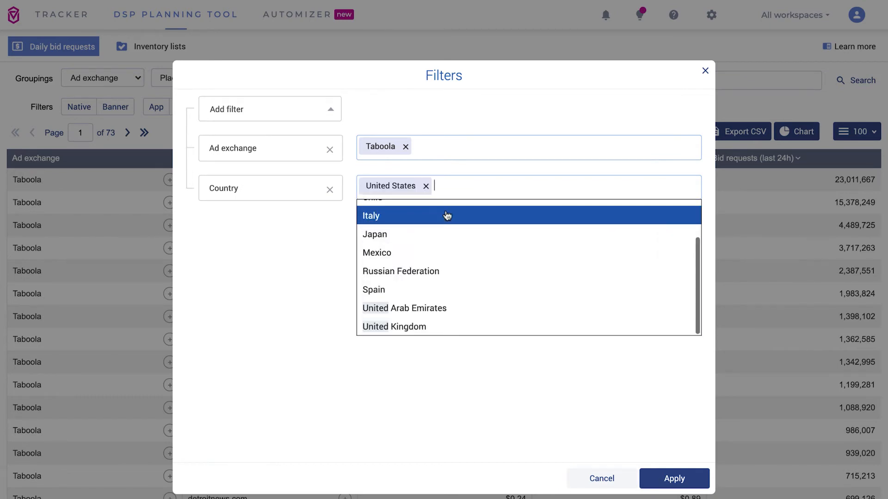
pyautogui.click(460, 109)
# - Add a Device type filter set to MOBILE and apply the edited filters
pyautogui.click(330, 110)
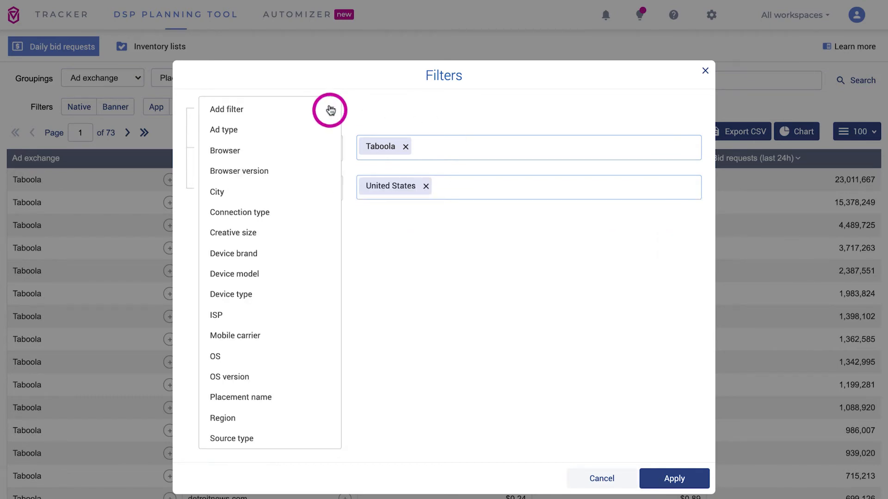
pyautogui.click(317, 292)
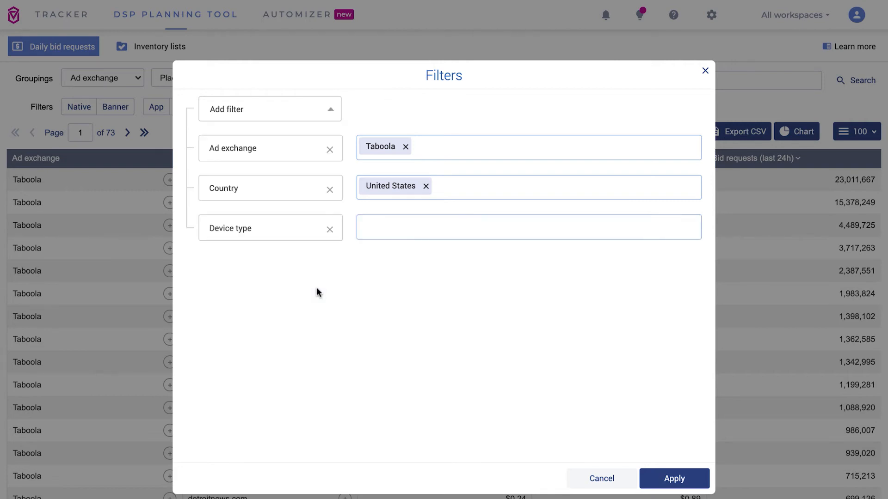
pyautogui.write('mob')
pyautogui.click(415, 252)
pyautogui.click(550, 333)
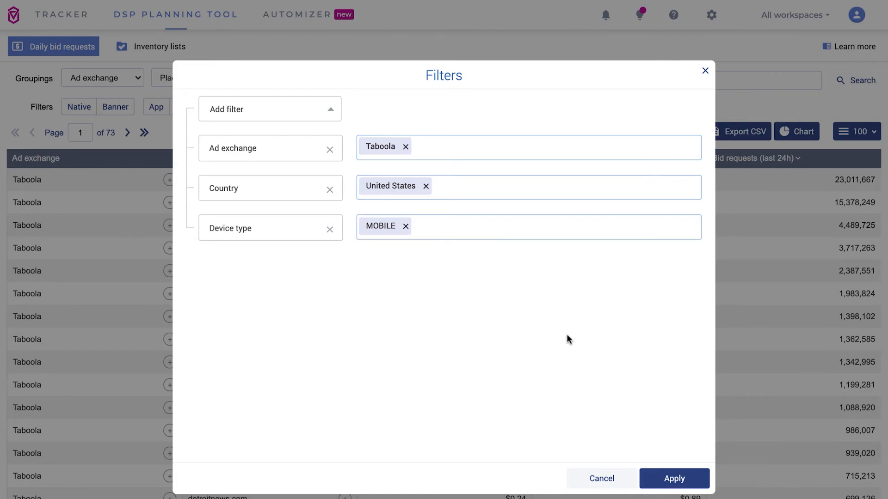
pyautogui.click(685, 477)
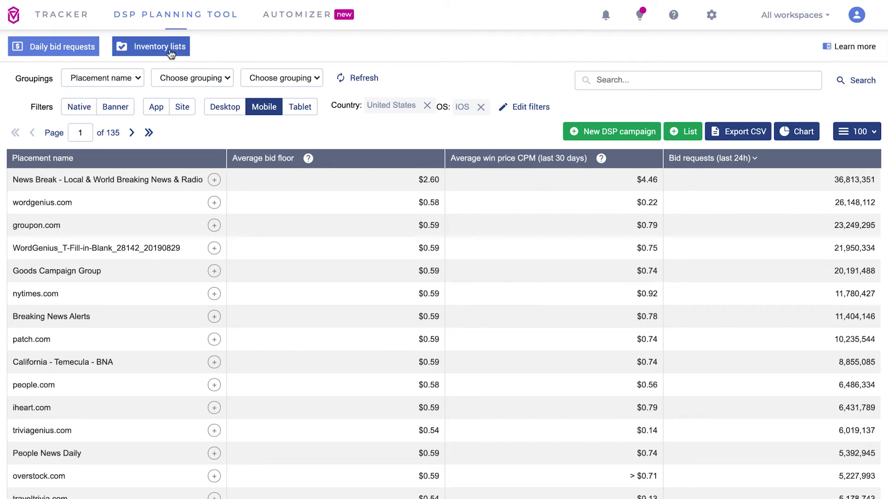
# - Open the inventory lists, examine the form for uploading a new placement IDs list, and close it without saving
pyautogui.click(154, 48)
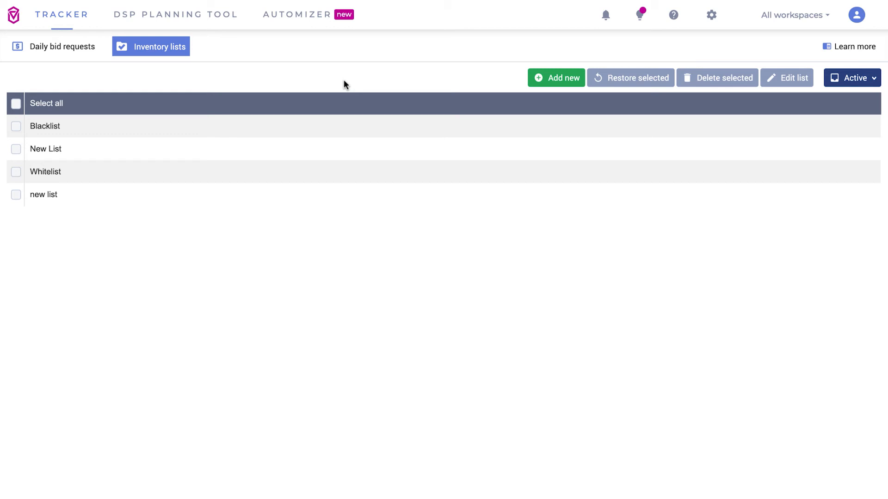
pyautogui.click(576, 80)
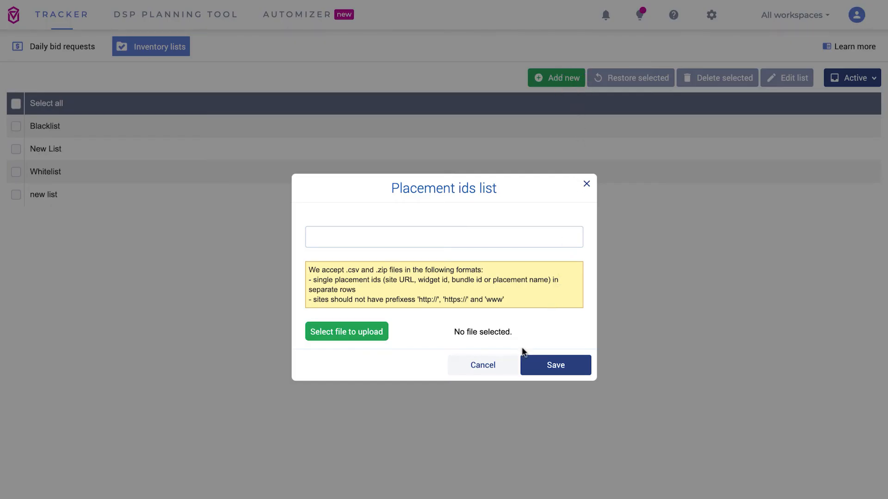
pyautogui.click(483, 367)
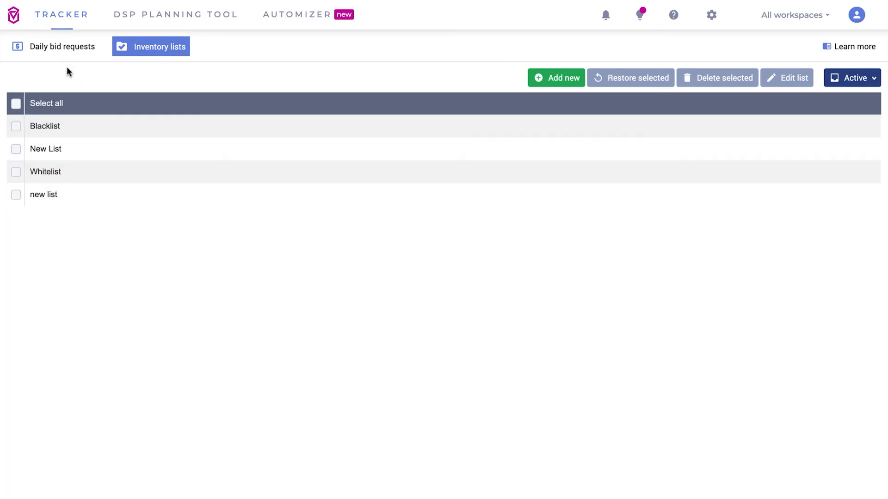
# - Start a new list from the daily bid requests and select the MailOnline, Likee - Formerly LIKE Video and SHAREit - Transfer & Share placements
pyautogui.click(60, 50)
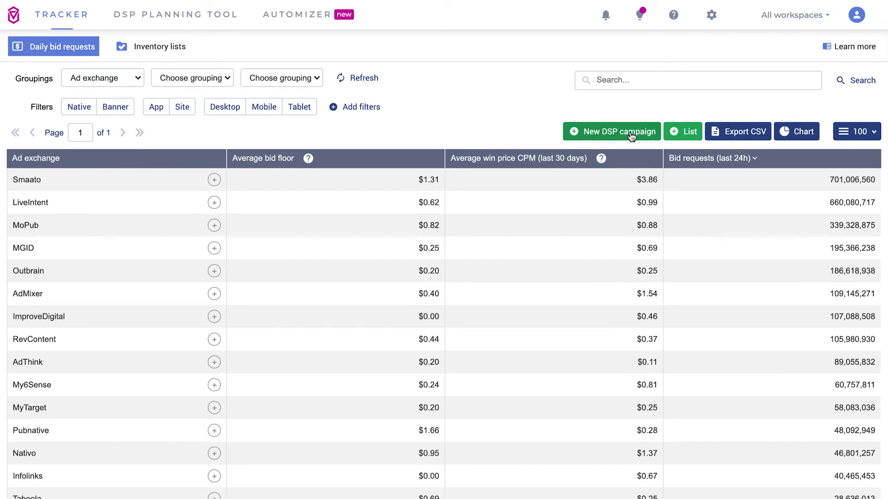
pyautogui.click(694, 139)
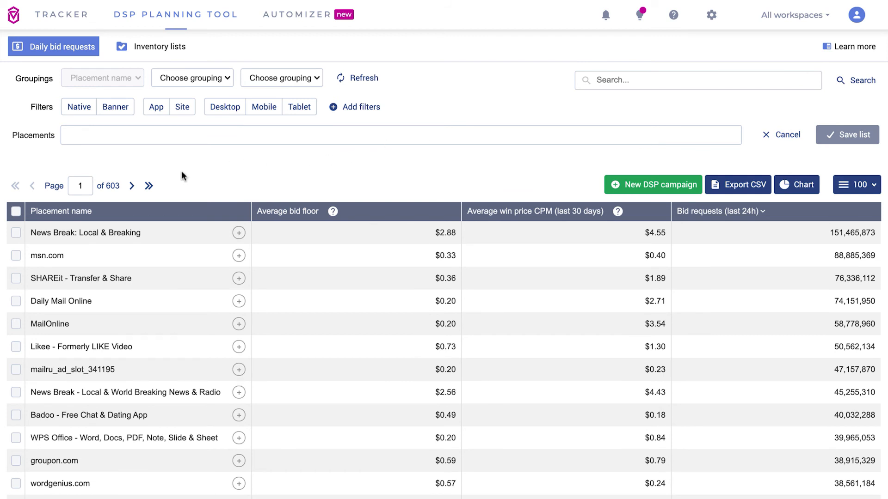
pyautogui.click(15, 324)
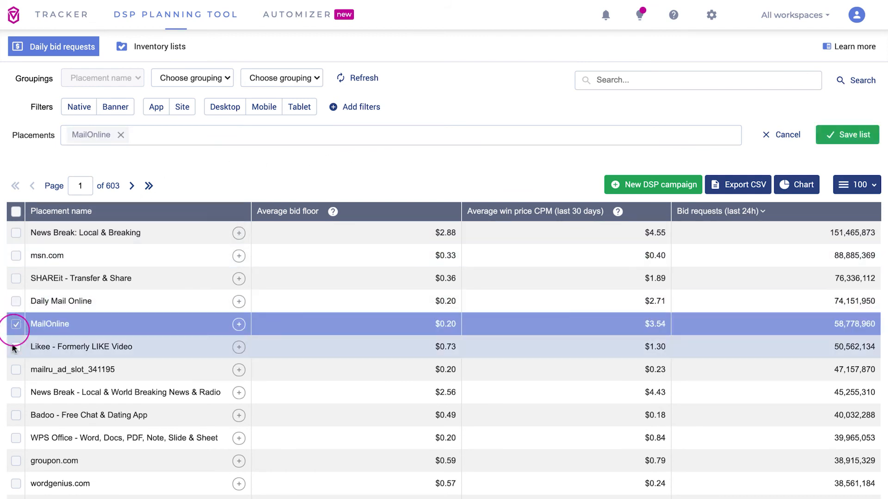
pyautogui.click(16, 347)
pyautogui.click(16, 279)
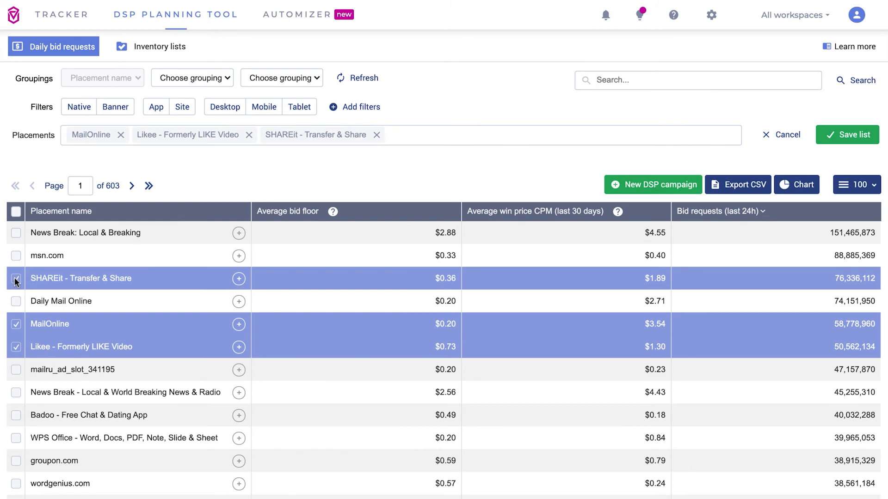
# - Save the selected placements as a new list named "my new list" and open the inventory lists
pyautogui.click(872, 134)
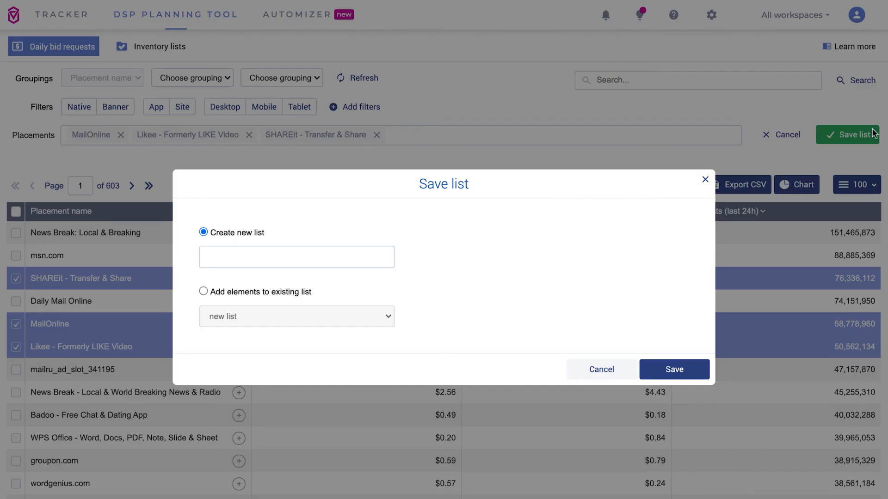
pyautogui.click(362, 257)
pyautogui.write('my')
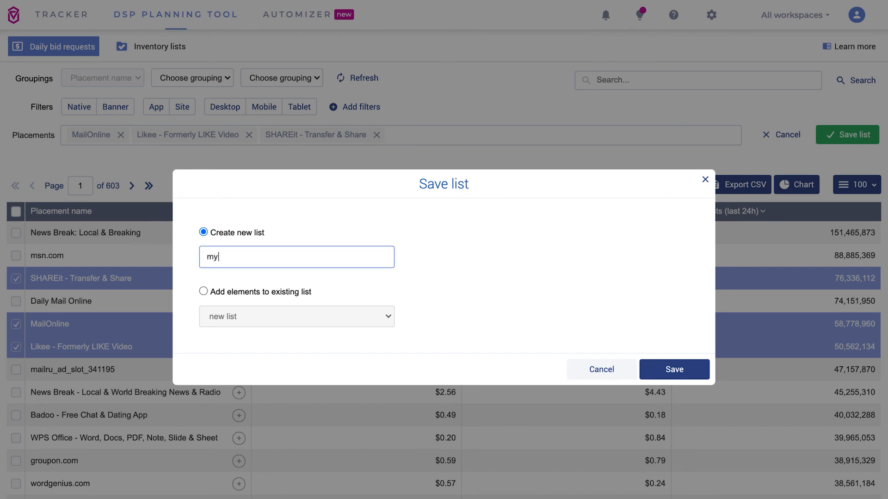
pyautogui.write(' new lit')
pyautogui.write('st')
pyautogui.click(442, 284)
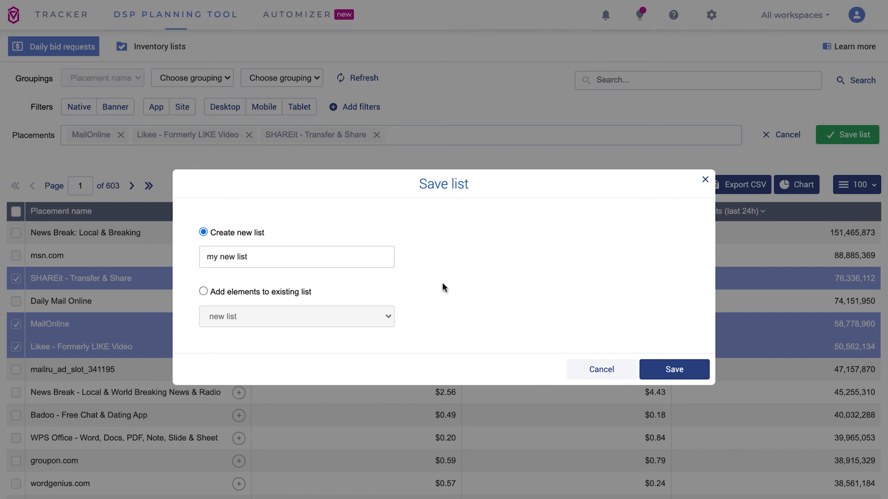
pyautogui.click(675, 368)
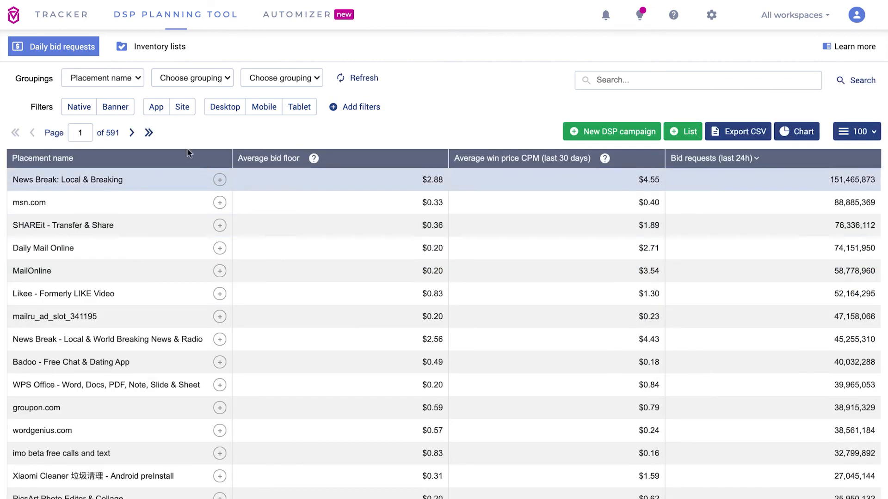
pyautogui.click(138, 53)
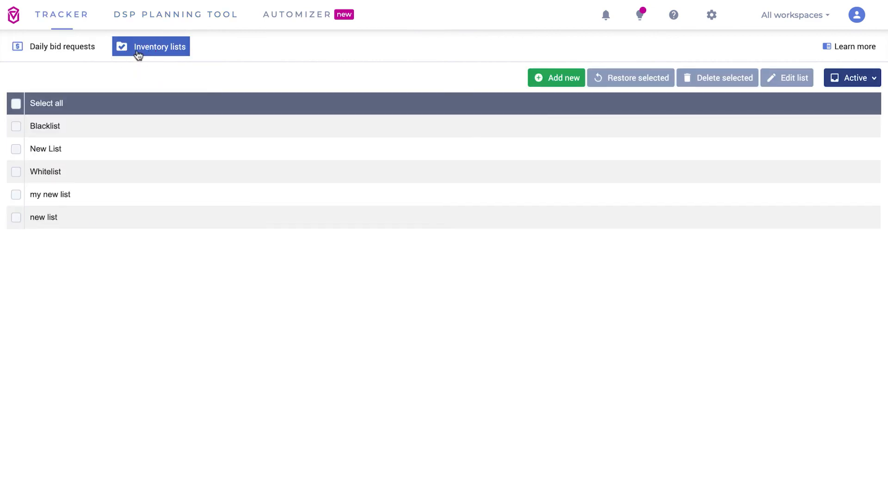